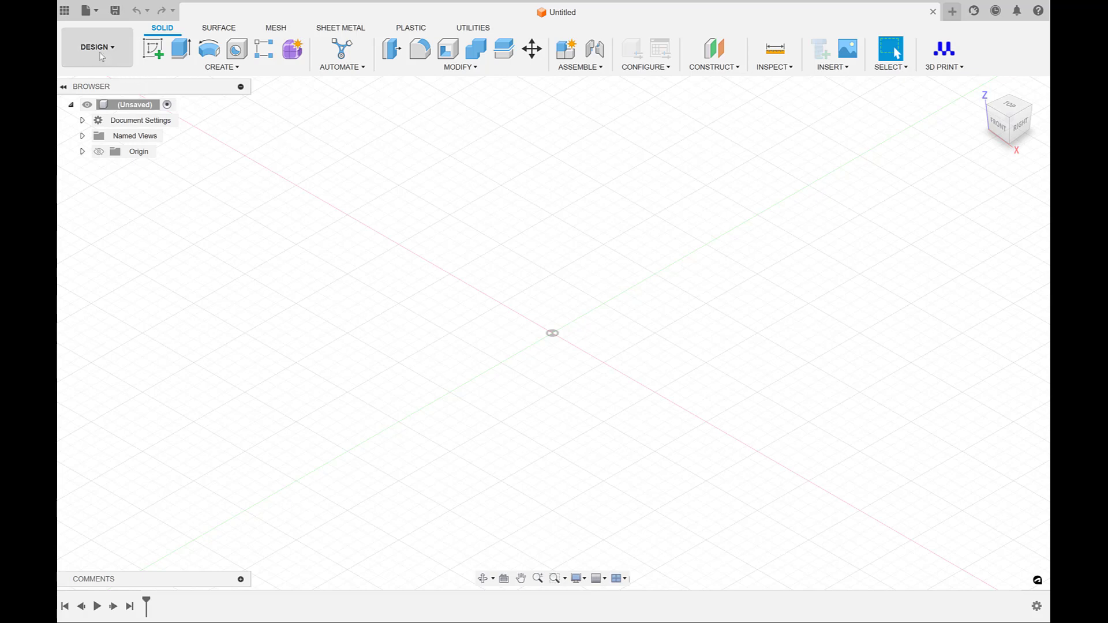
Browse CAM Samples > Additive Manufacturing > FFF and load the 1- Printer Bed Calibration design
{"action": "left_click", "coordinate": [65, 11]}
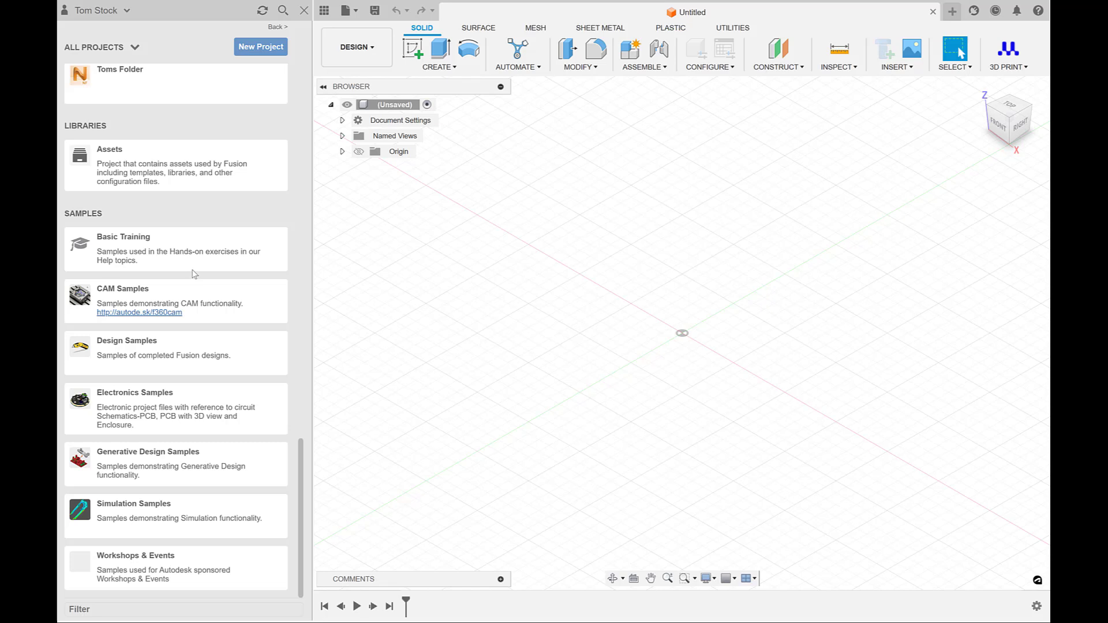
{"action": "left_click", "coordinate": [206, 299]}
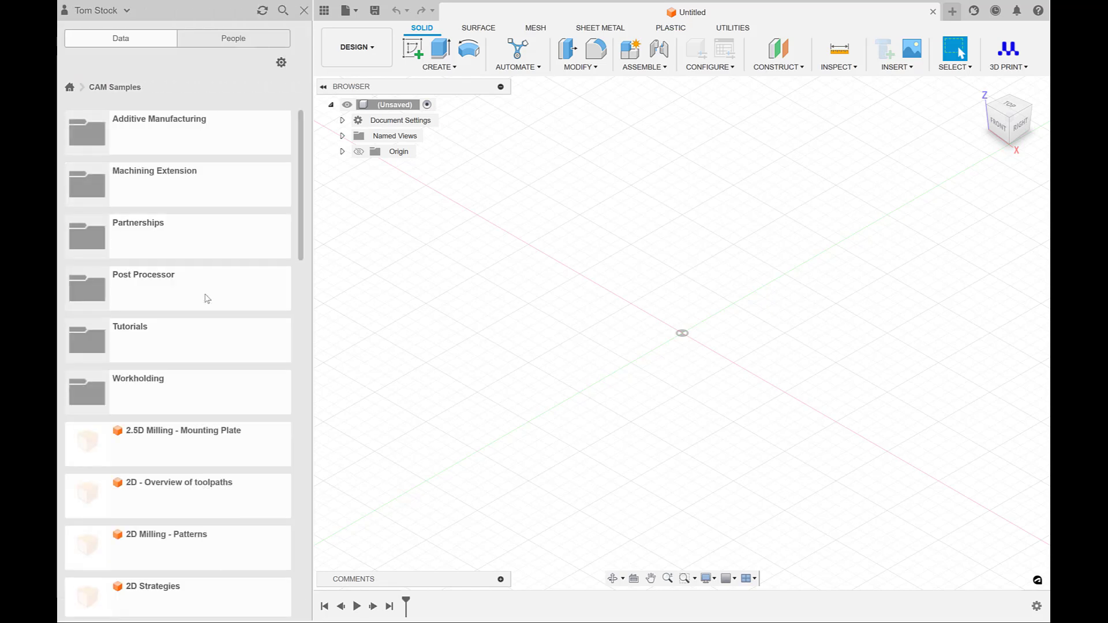
{"action": "double_click", "coordinate": [214, 144]}
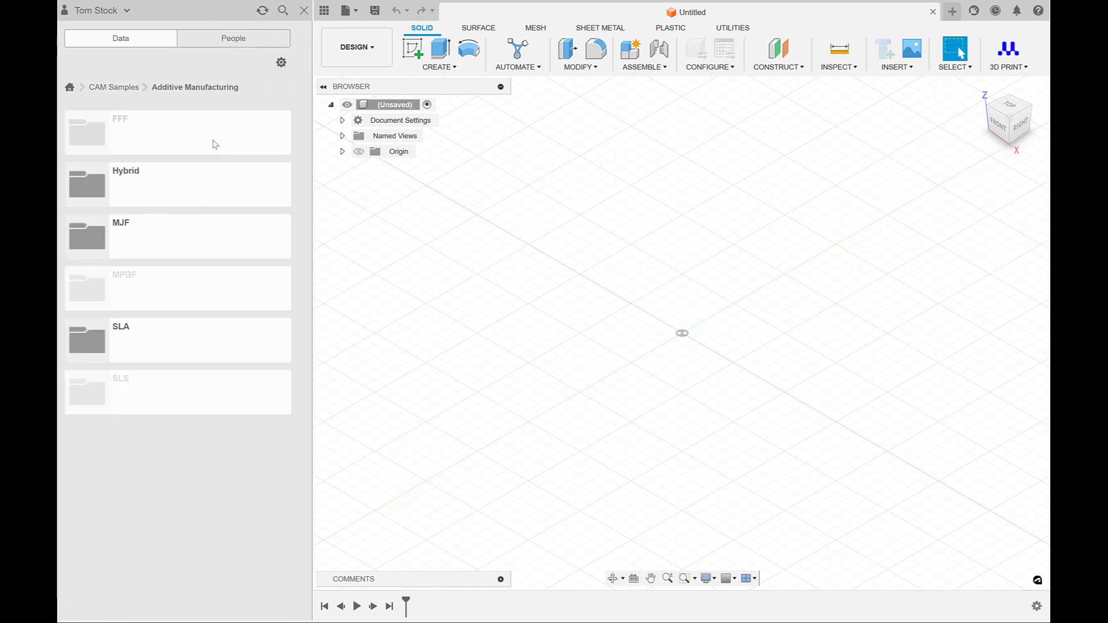
{"action": "double_click", "coordinate": [214, 144]}
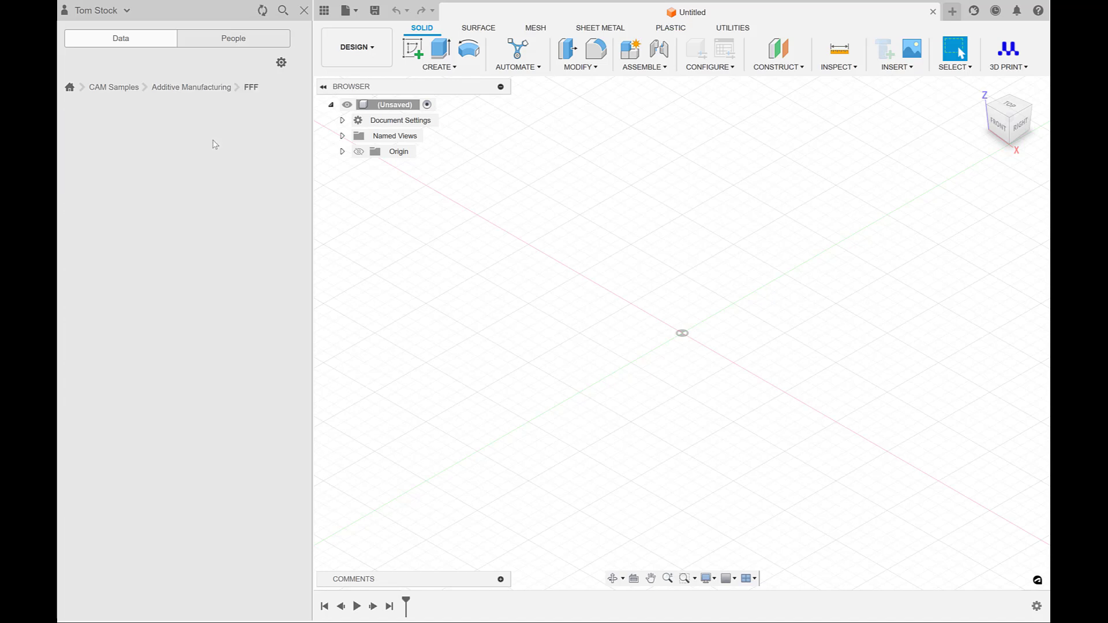
{"action": "left_click", "coordinate": [214, 143]}
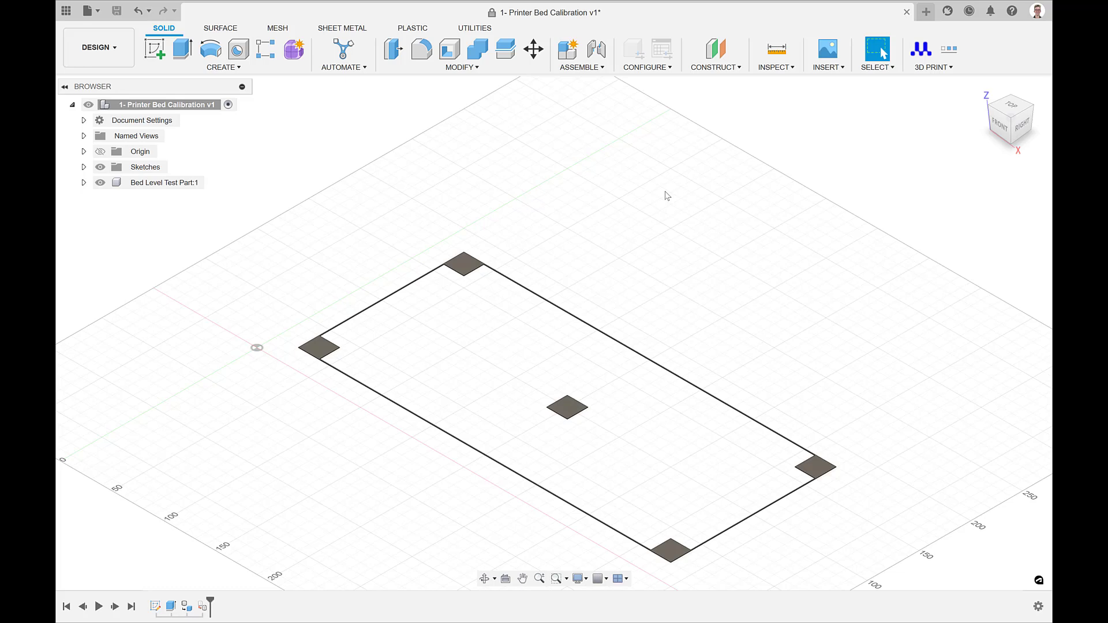
In Change Parameters set PrinterWidth and PrinterDepth expressions to 300 mm and apply
{"action": "left_click", "coordinate": [467, 68]}
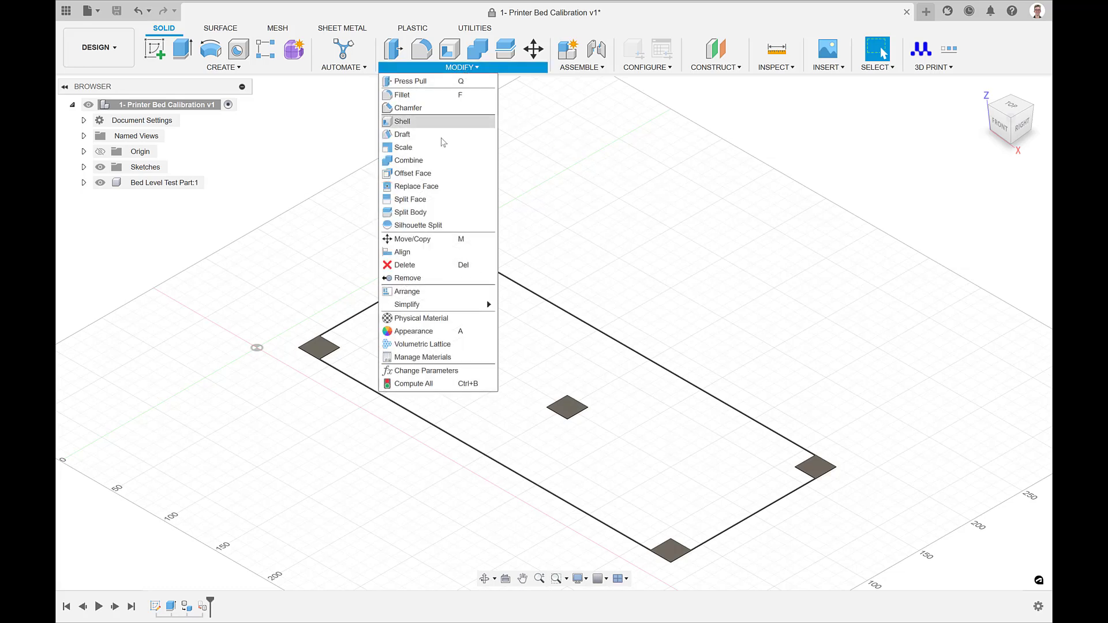
{"action": "left_click", "coordinate": [447, 370]}
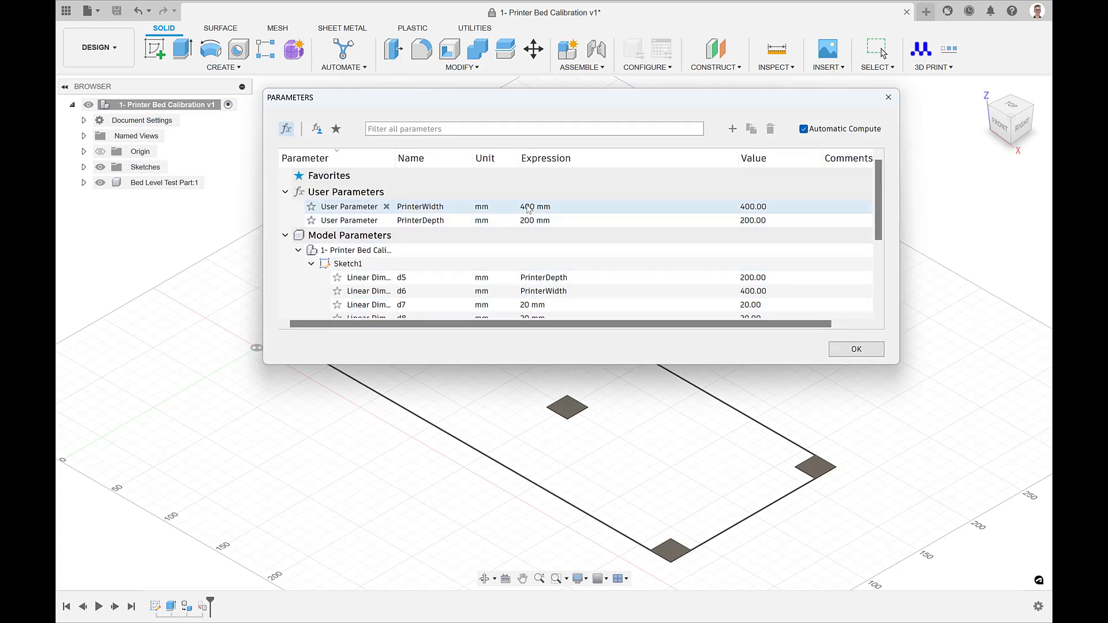
{"action": "double_click", "coordinate": [528, 209]}
{"action": "type", "text": "30"}
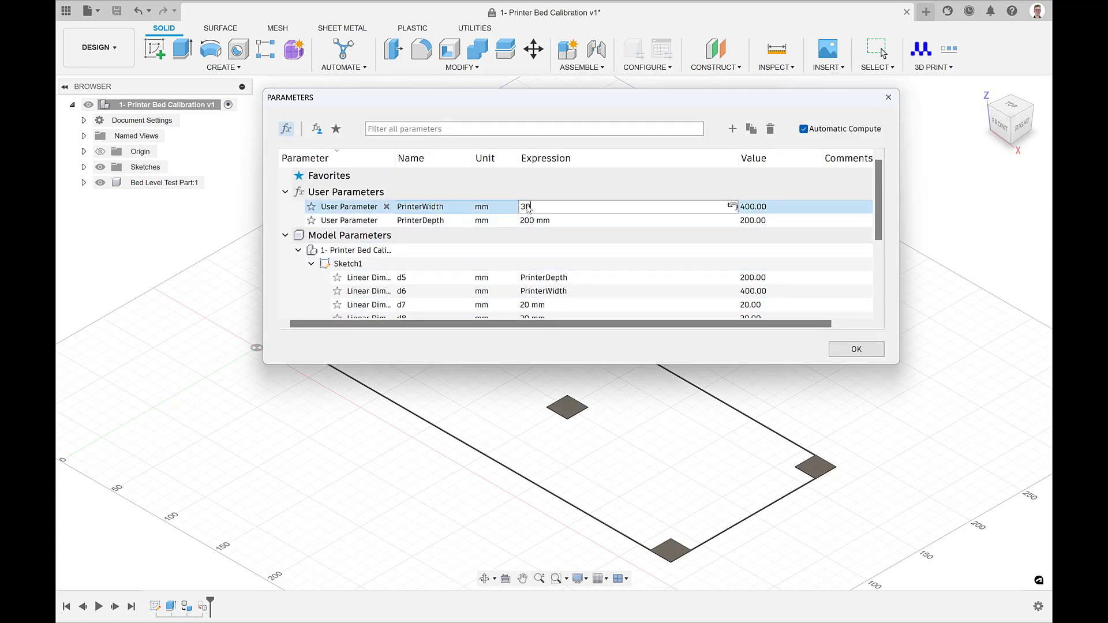
{"action": "type", "text": "0"}
{"action": "key", "text": "Tab"}
{"action": "type", "text": "300"}
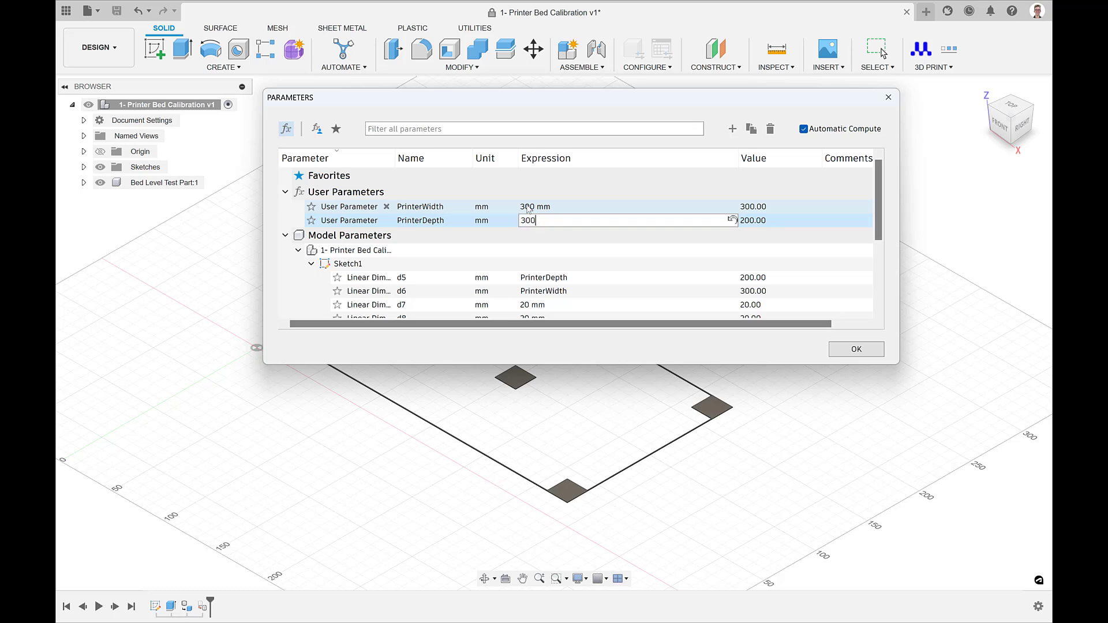
{"action": "key", "text": "Return"}
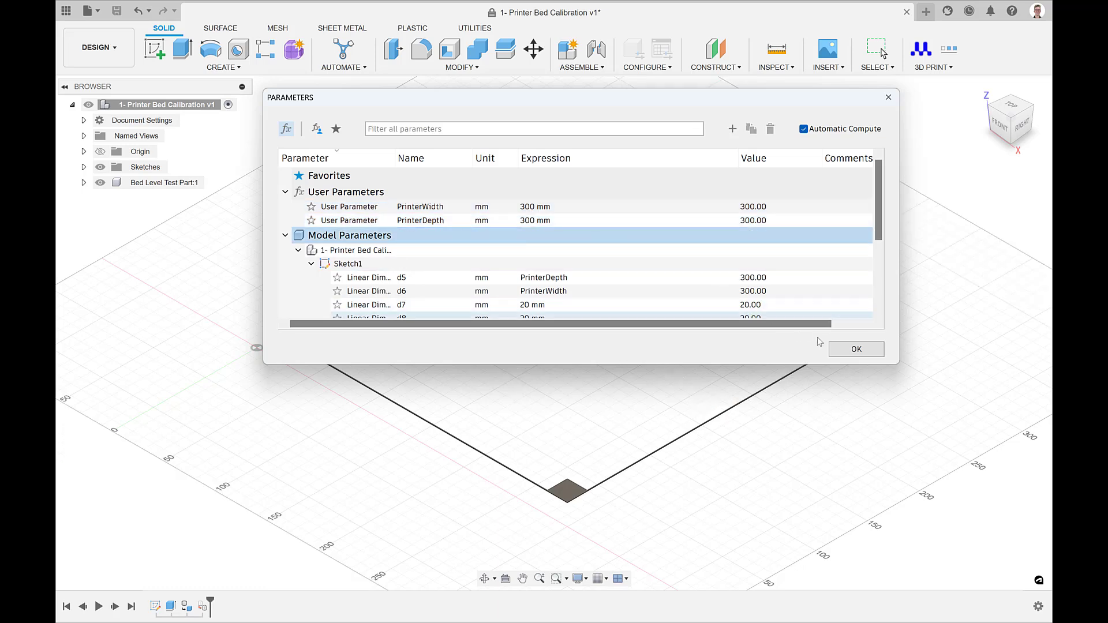
{"action": "left_click", "coordinate": [855, 349]}
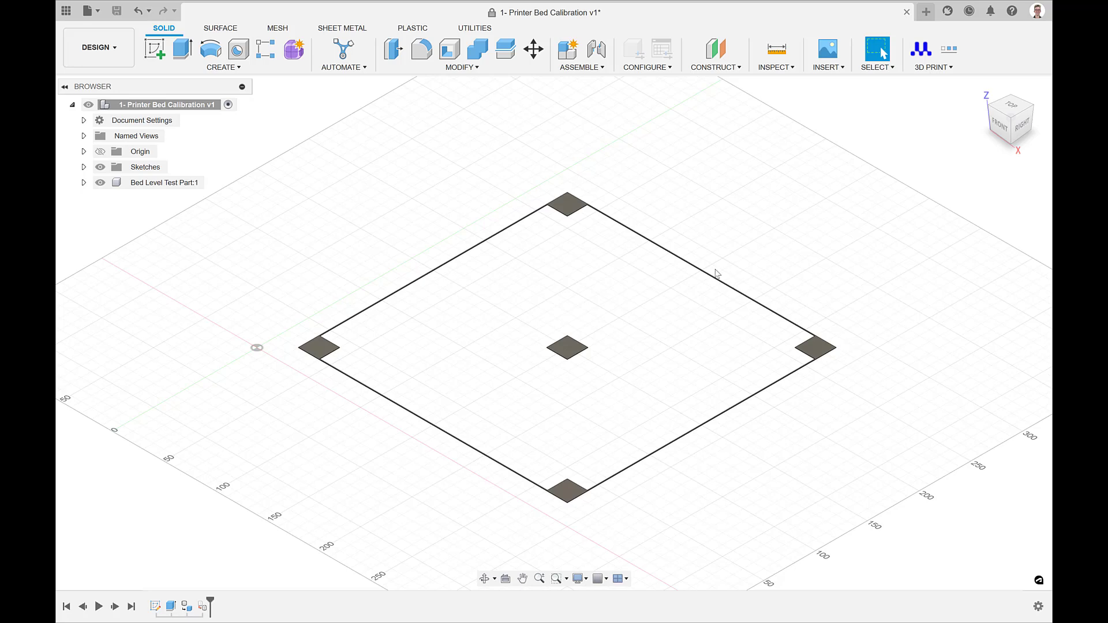
In the Manufacture workspace, edit the FFF Setup to use the Creality CR-10 machine, skipping auto arrange
{"action": "left_click", "coordinate": [124, 57]}
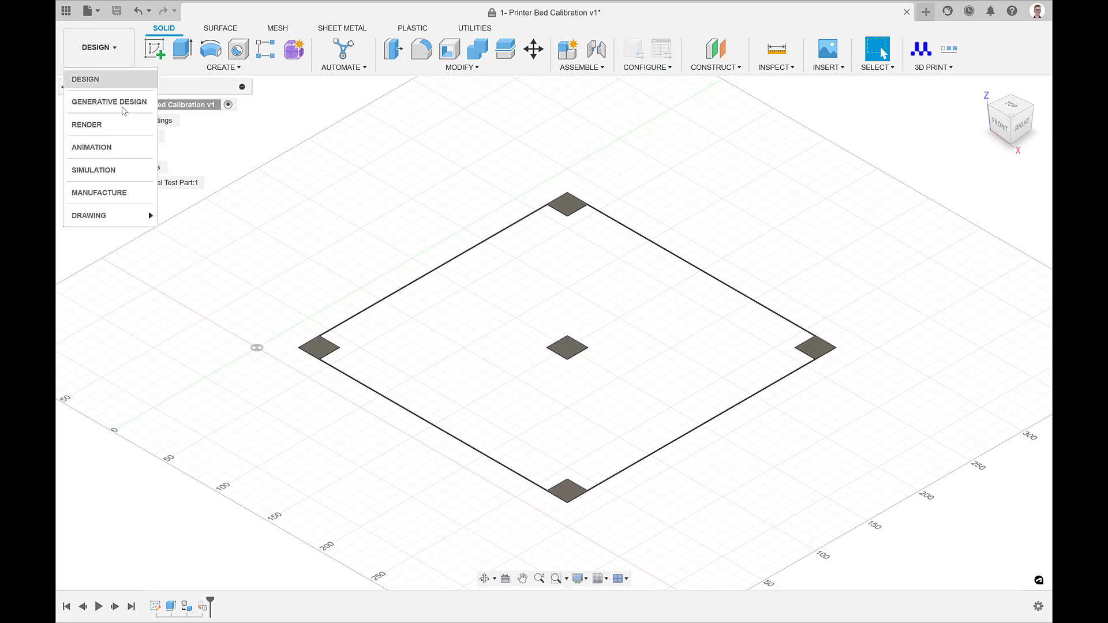
{"action": "left_click", "coordinate": [104, 194]}
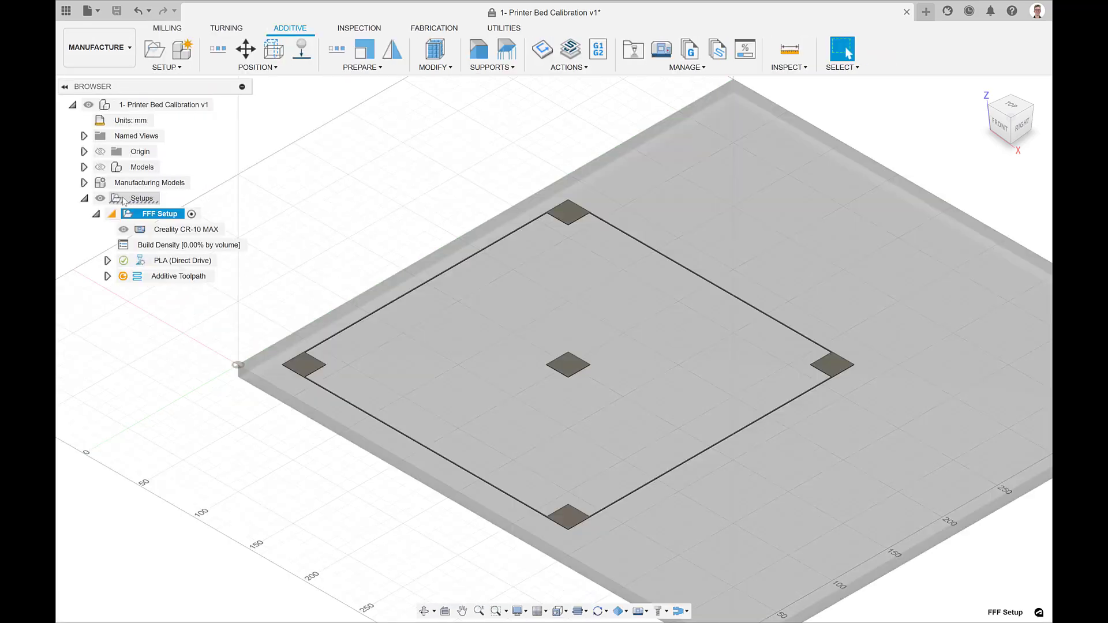
{"action": "right_click", "coordinate": [159, 213]}
{"action": "left_click", "coordinate": [189, 224]}
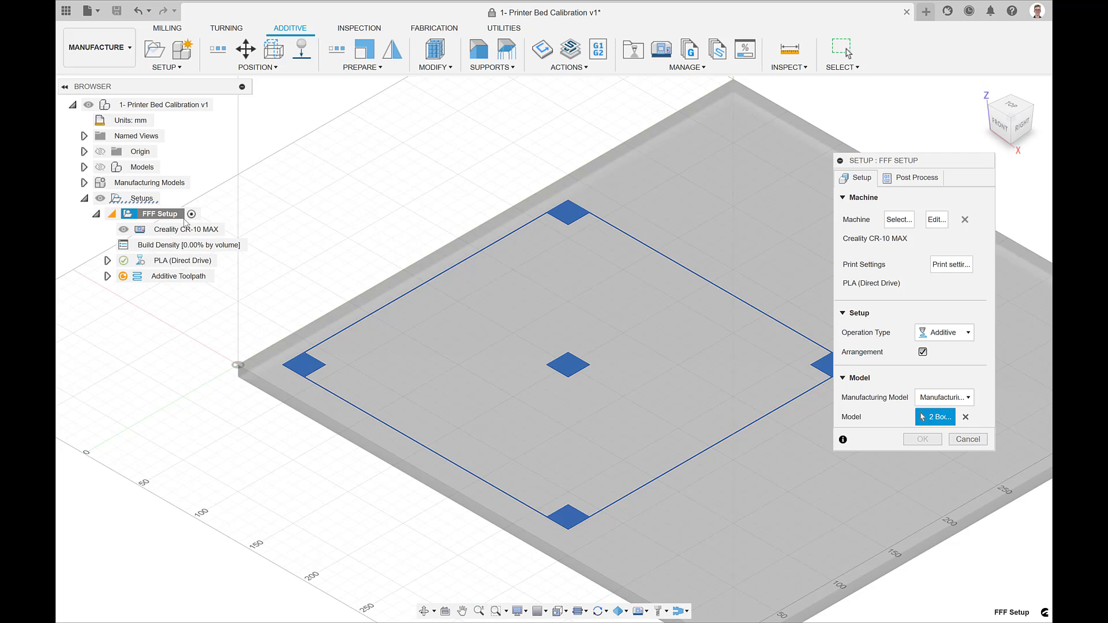
{"action": "left_click", "coordinate": [899, 220]}
{"action": "left_click", "coordinate": [519, 257]}
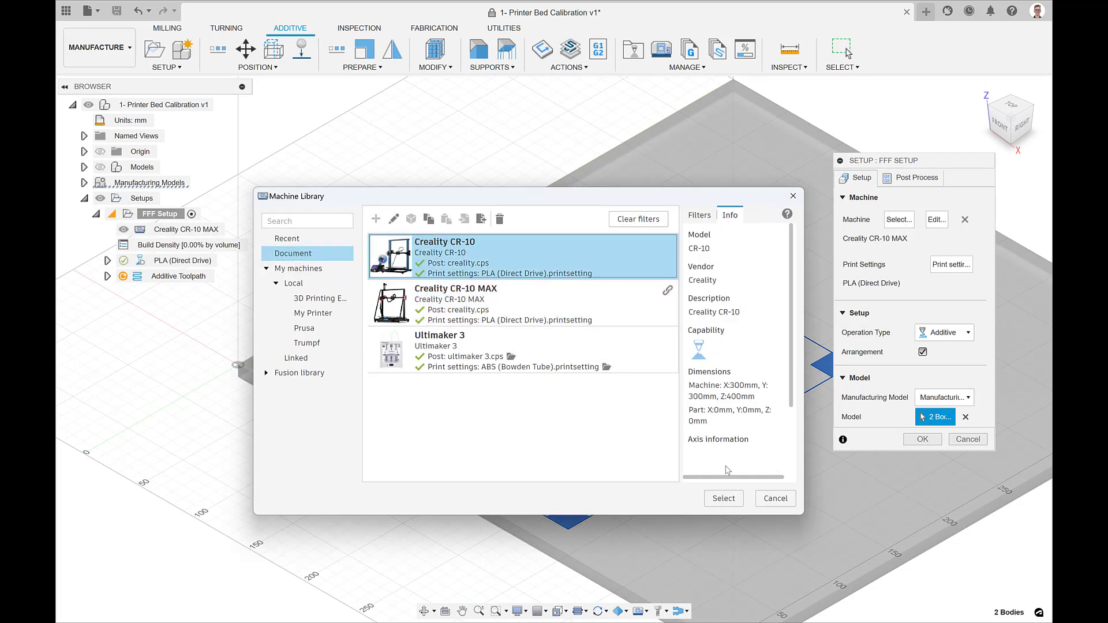
{"action": "left_click", "coordinate": [724, 499]}
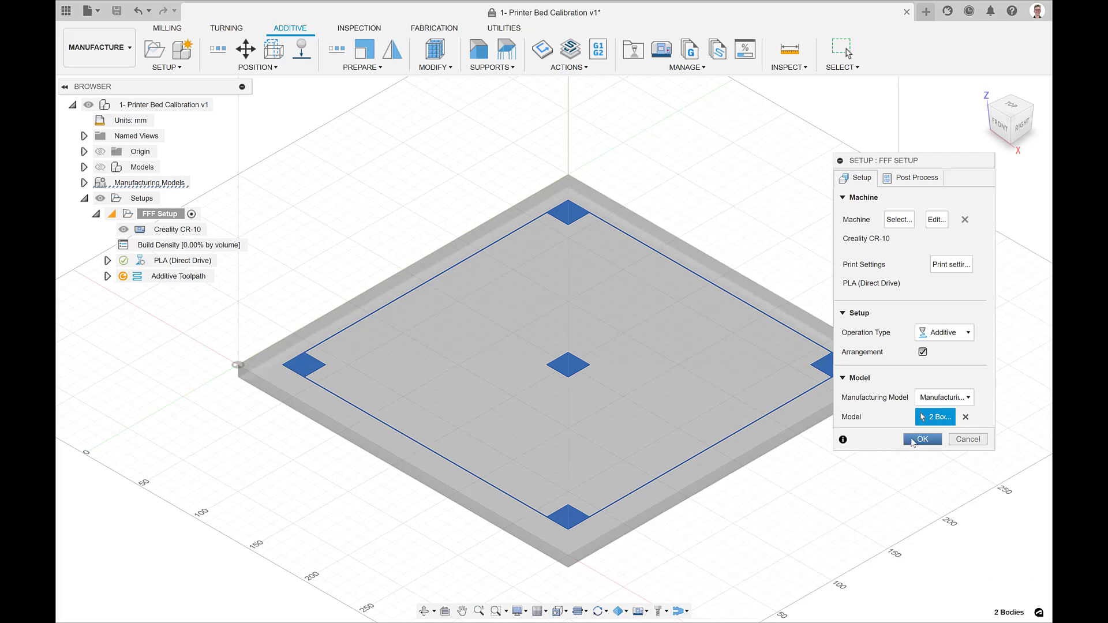
{"action": "left_click", "coordinate": [918, 438]}
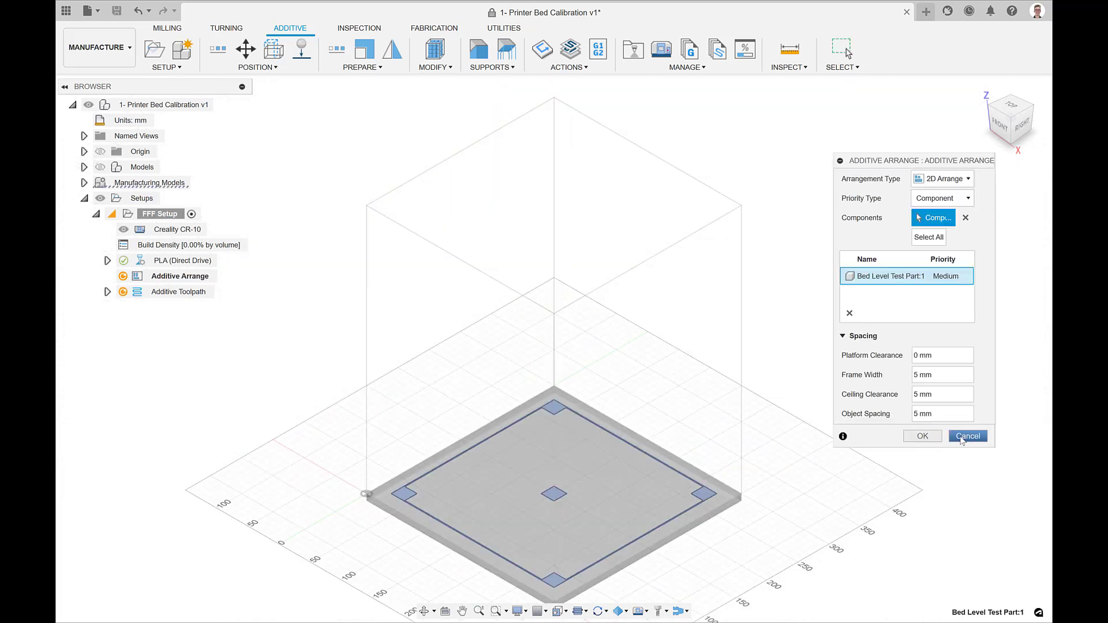
{"action": "left_click", "coordinate": [962, 438]}
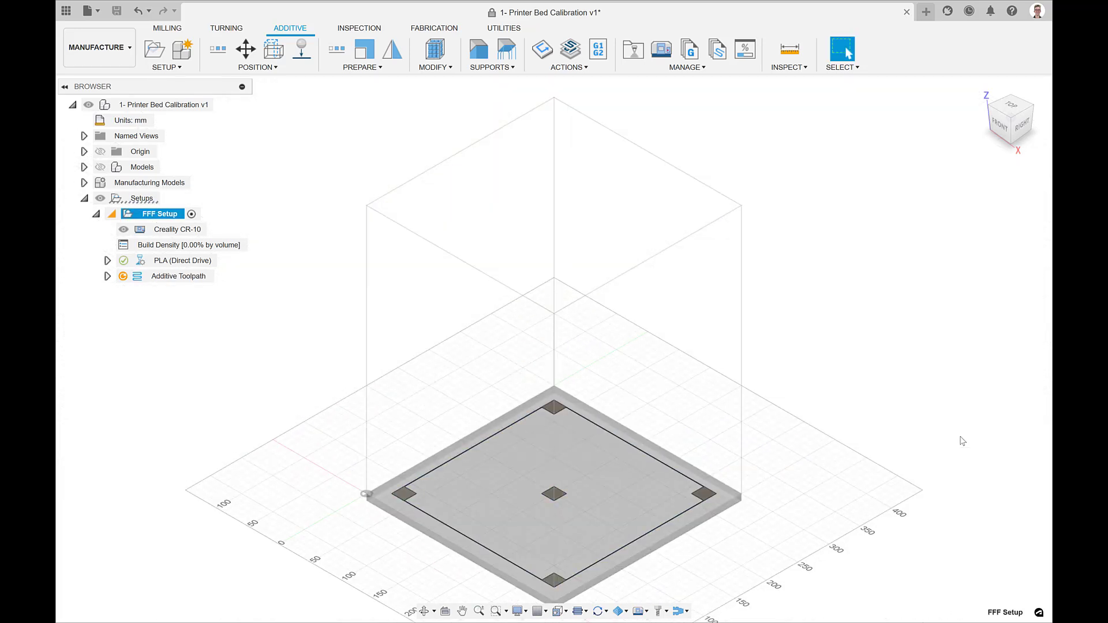
Generate the Additive Toolpath for the updated setup
{"action": "right_click", "coordinate": [196, 282]}
{"action": "left_click", "coordinate": [208, 290]}
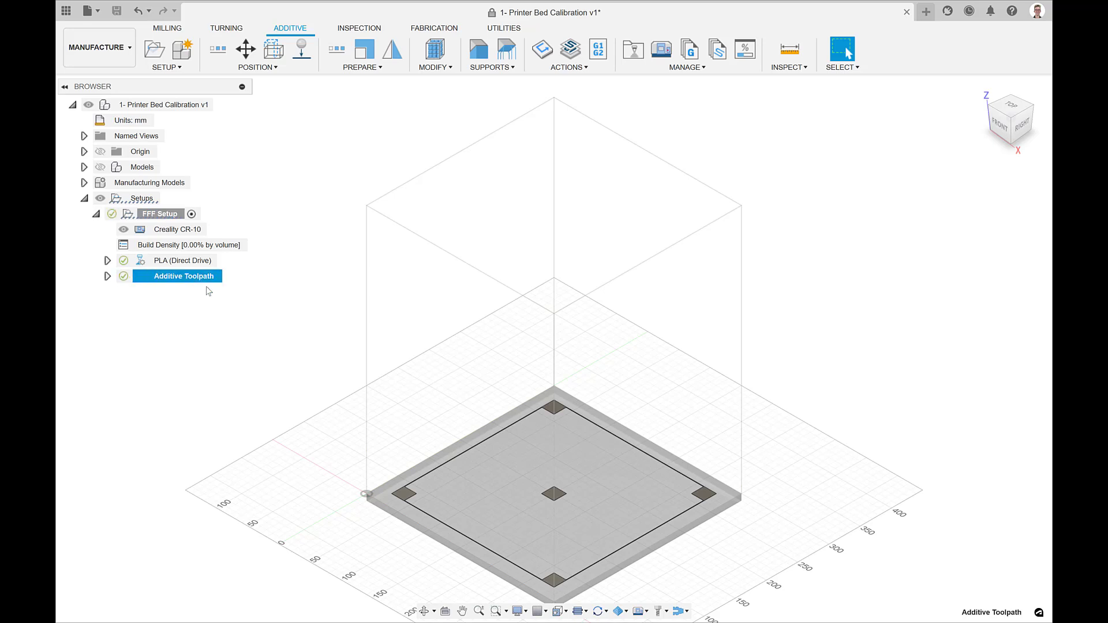
{"action": "right_click", "coordinate": [199, 278]}
Post process the toolpath as PrintBedCalibration.gcode into the Print Files folder
{"action": "left_click", "coordinate": [234, 339]}
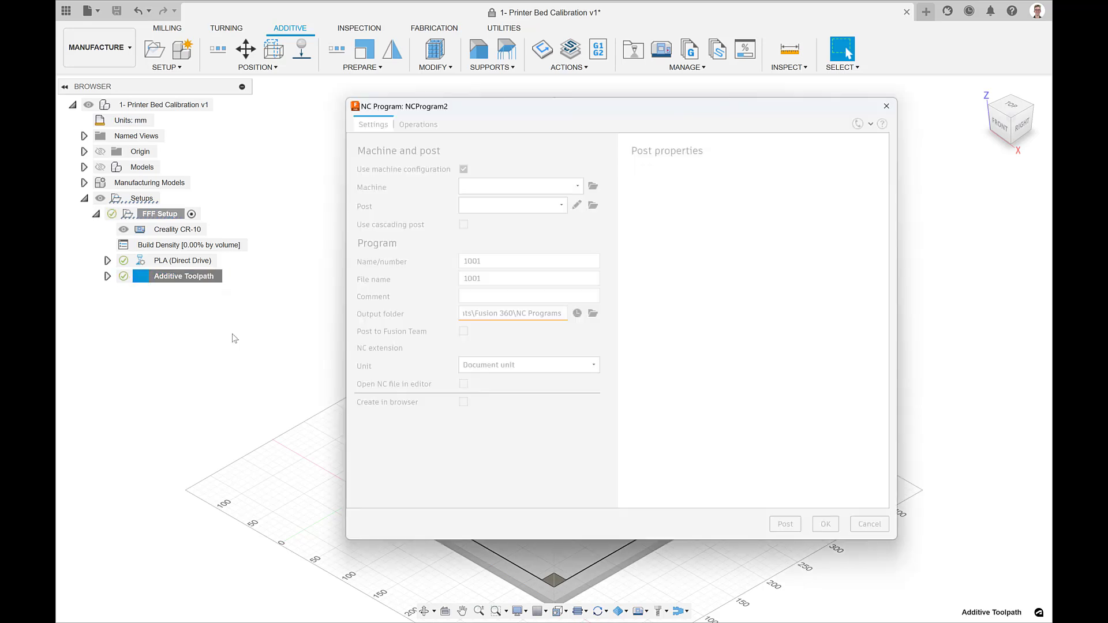
{"action": "type", "text": "Pri"}
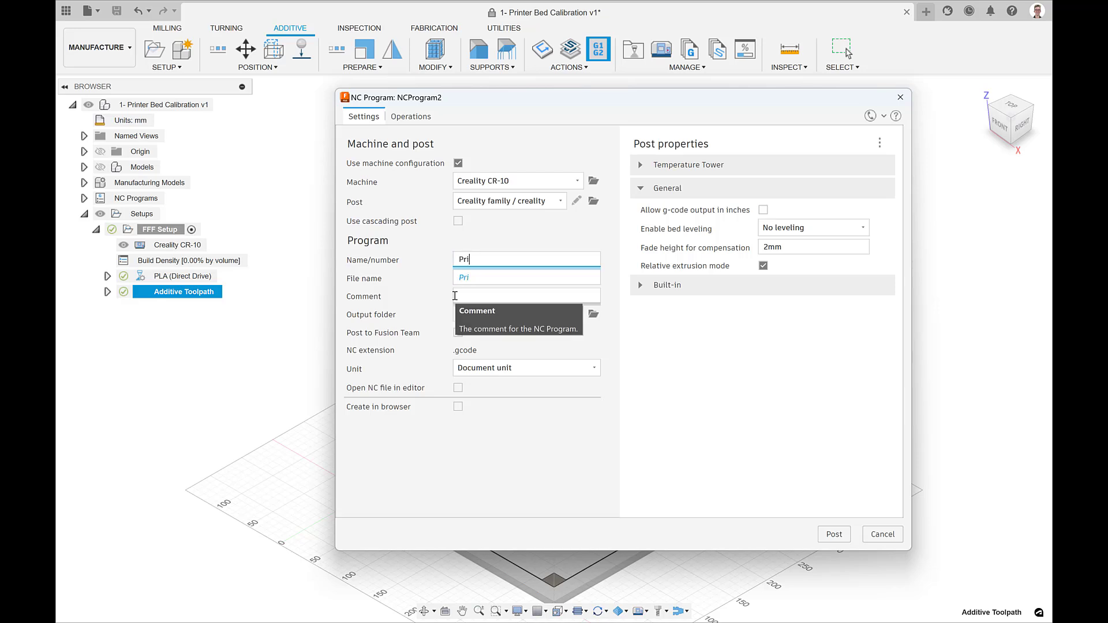
{"action": "type", "text": "ntBedCalibration"}
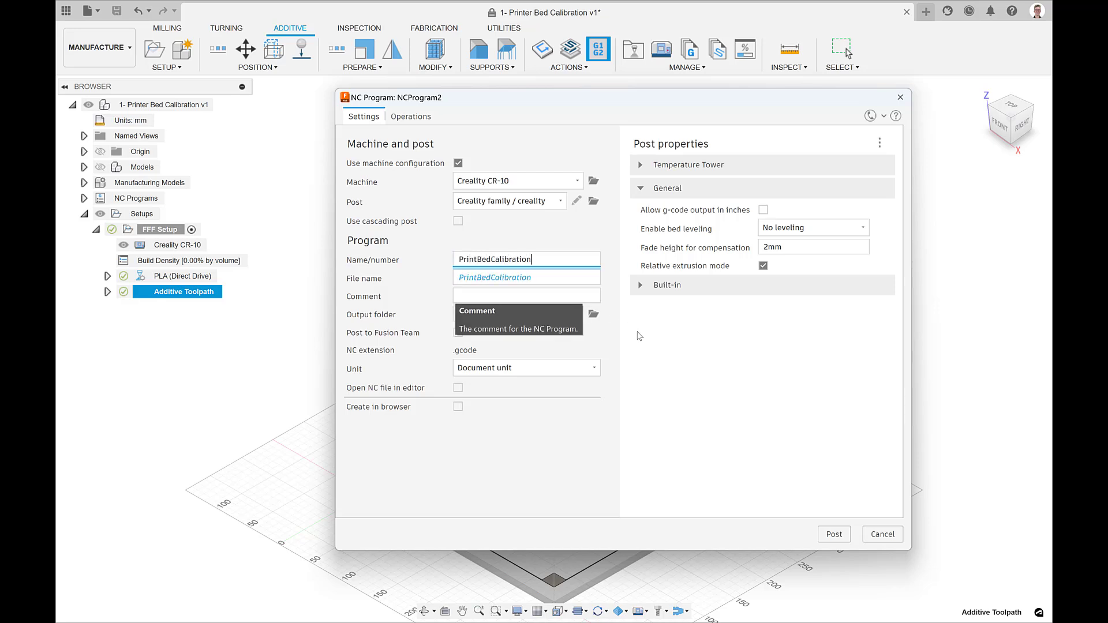
{"action": "left_click", "coordinate": [638, 336]}
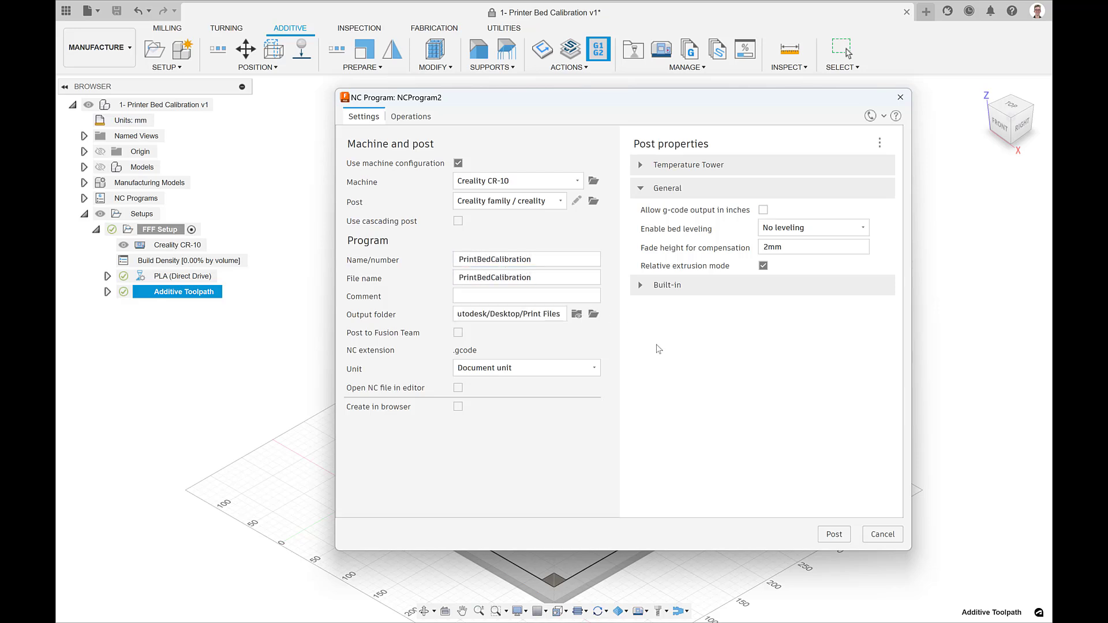
{"action": "left_click", "coordinate": [834, 534]}
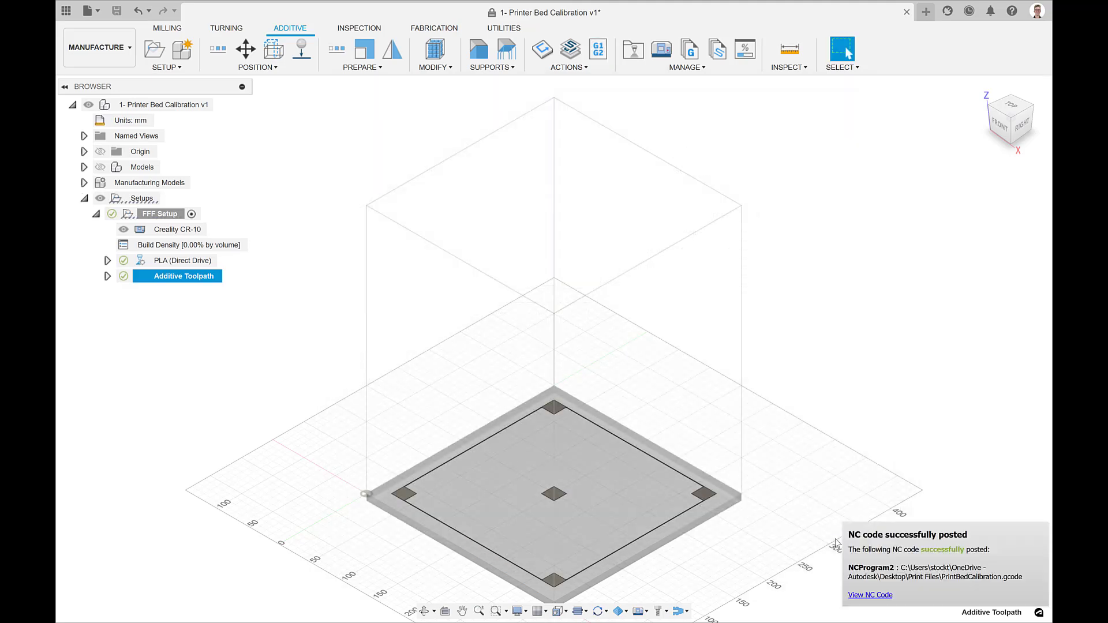